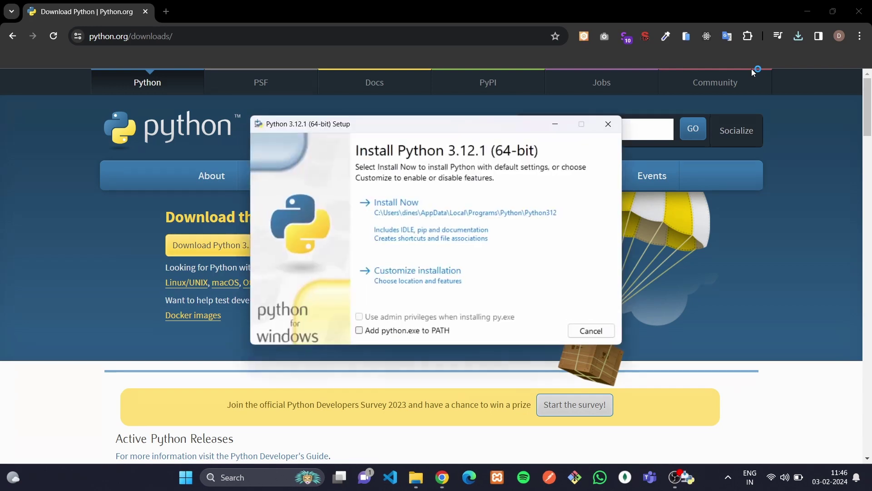
# Install Python 3.12.1 (64-bit) with the default settings.
pyautogui.click(455, 212)
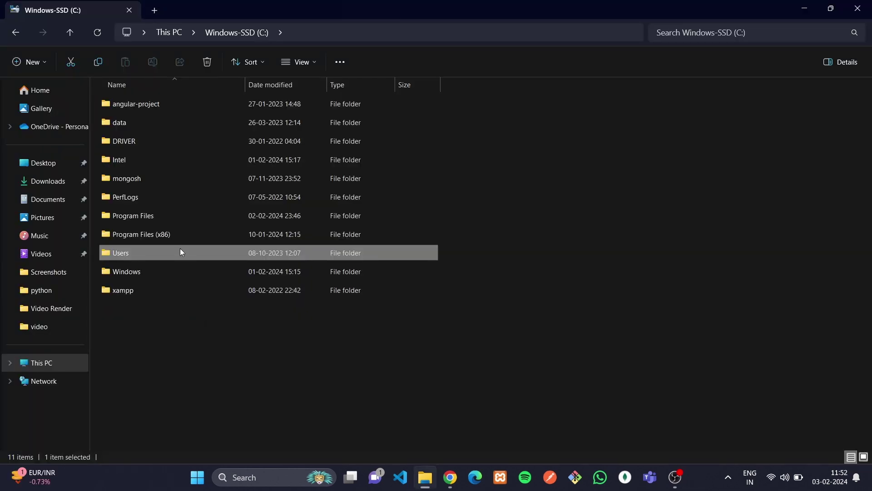
# Go to the AppData folder inside the user's profile folder under C:\Users.
pyautogui.doubleClick(180, 248)
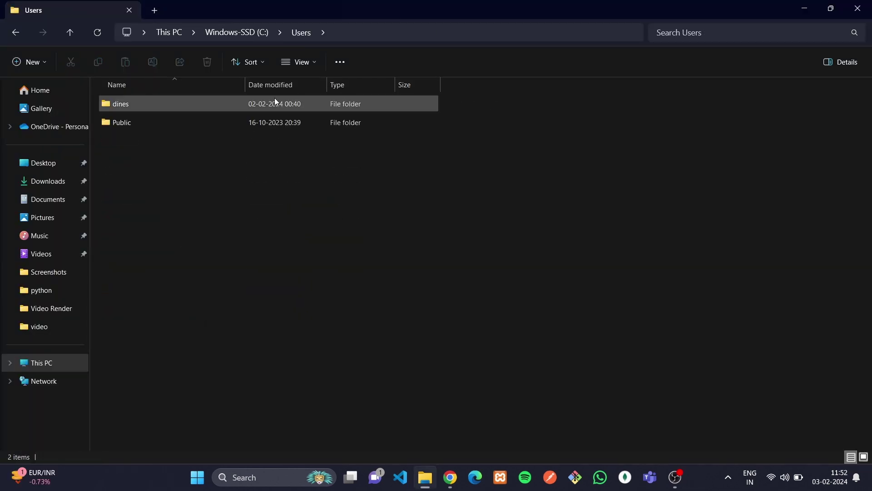
pyautogui.doubleClick(260, 110)
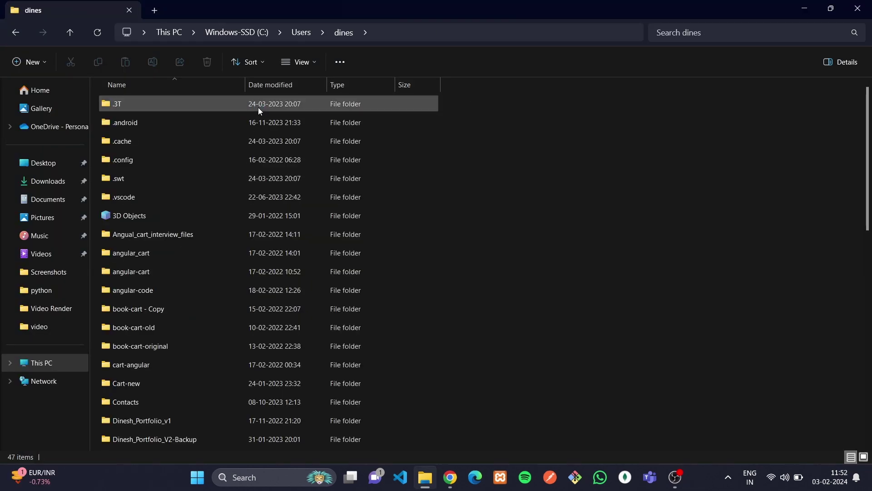
pyautogui.click(416, 32)
pyautogui.click(417, 32)
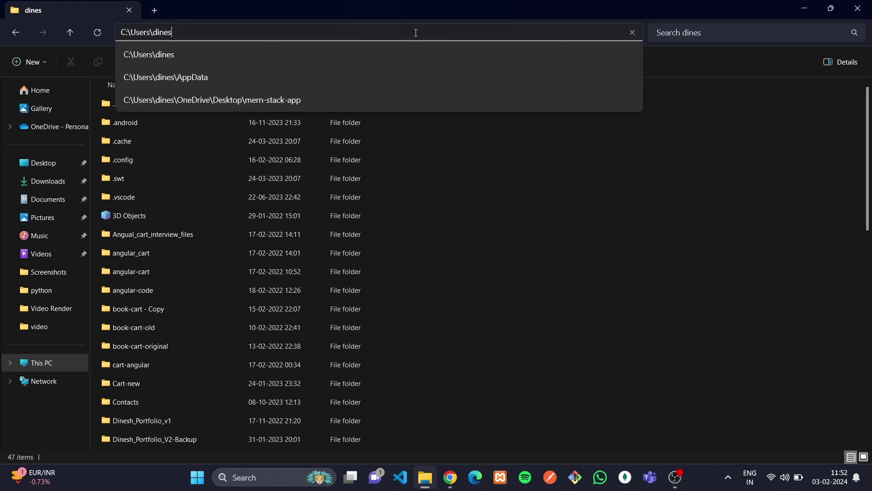
pyautogui.write('\\A')
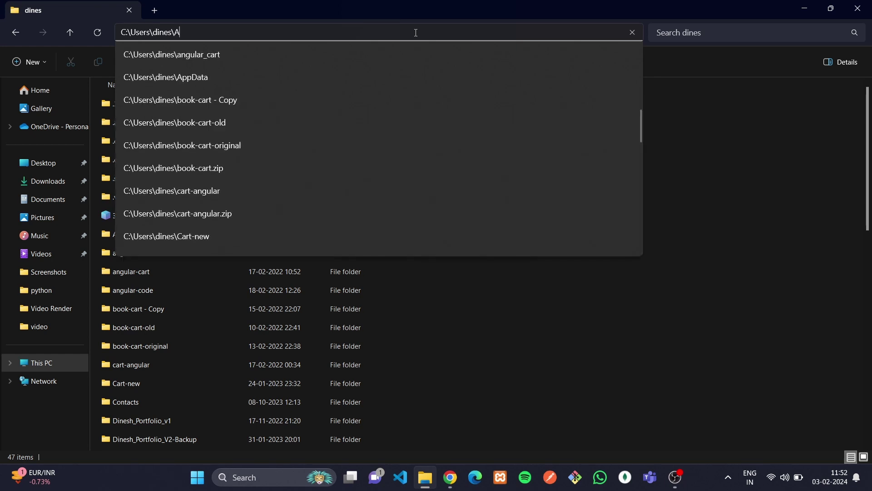
pyautogui.write('ppDt')
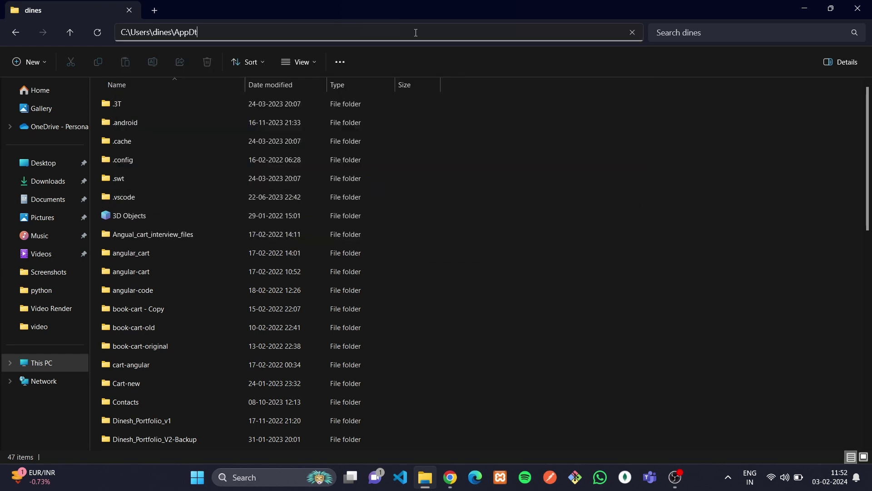
pyautogui.write('ata')
pyautogui.press('Return')
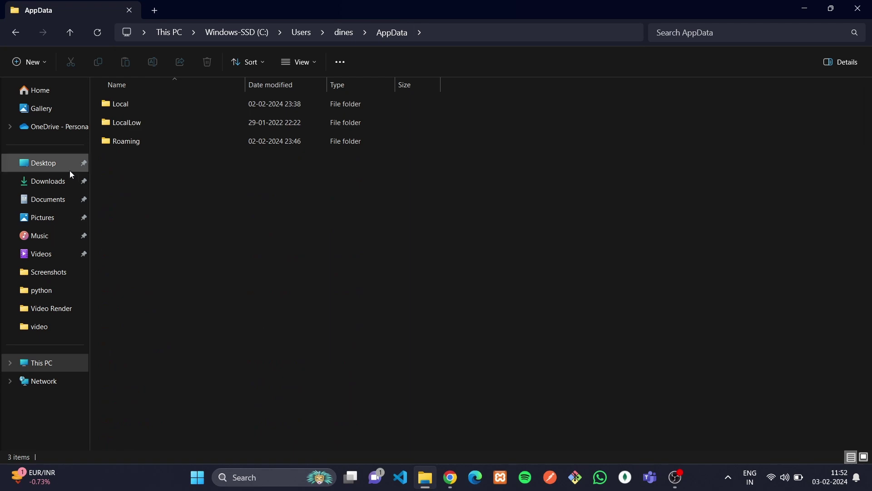
# Open Local\Programs\Python\Python312 inside AppData and copy that folder's full path.
pyautogui.doubleClick(163, 104)
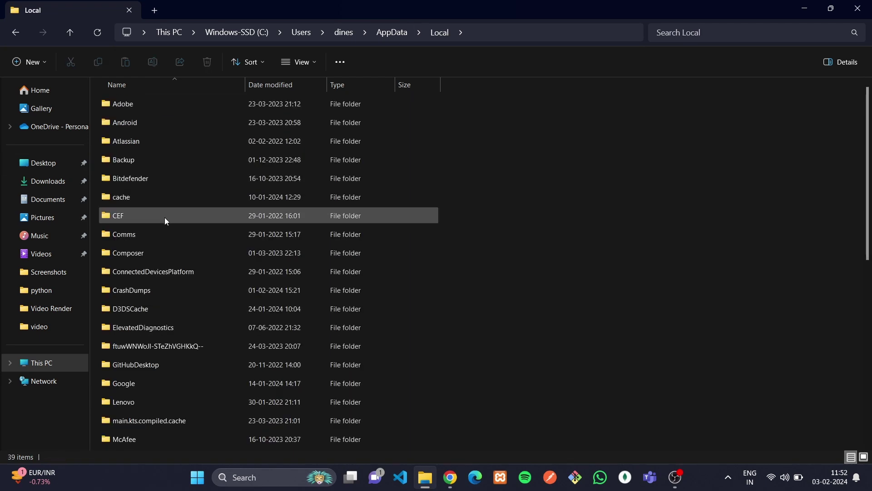
pyautogui.scroll(-7, 164, 217)
pyautogui.scroll(-1, 166, 221)
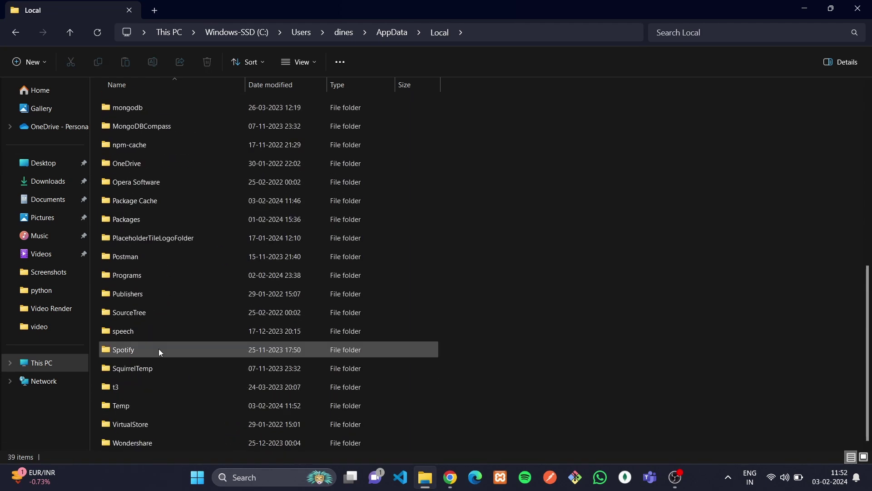
pyautogui.doubleClick(176, 278)
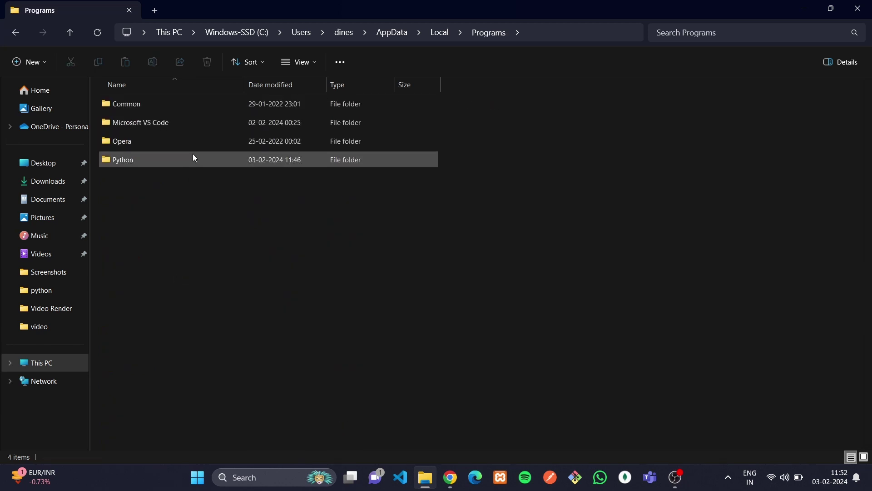
pyautogui.doubleClick(193, 156)
pyautogui.doubleClick(206, 119)
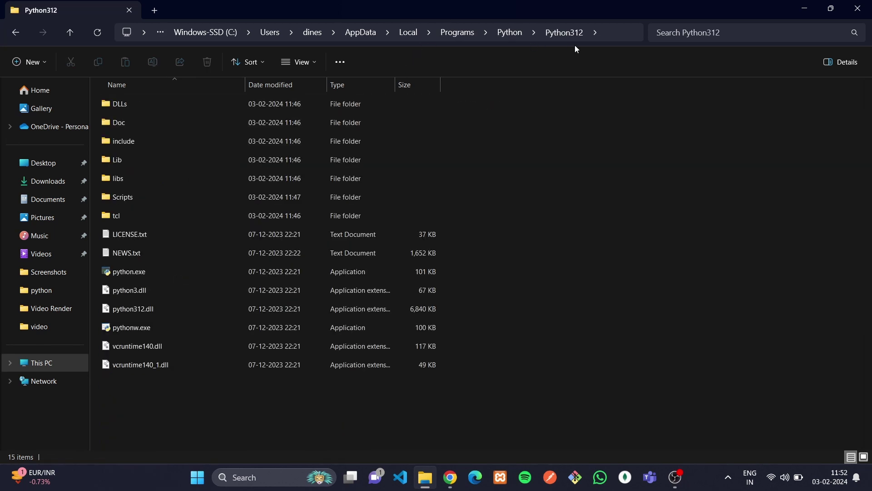
pyautogui.click(616, 36)
pyautogui.hotkey('ctrl', 'c')
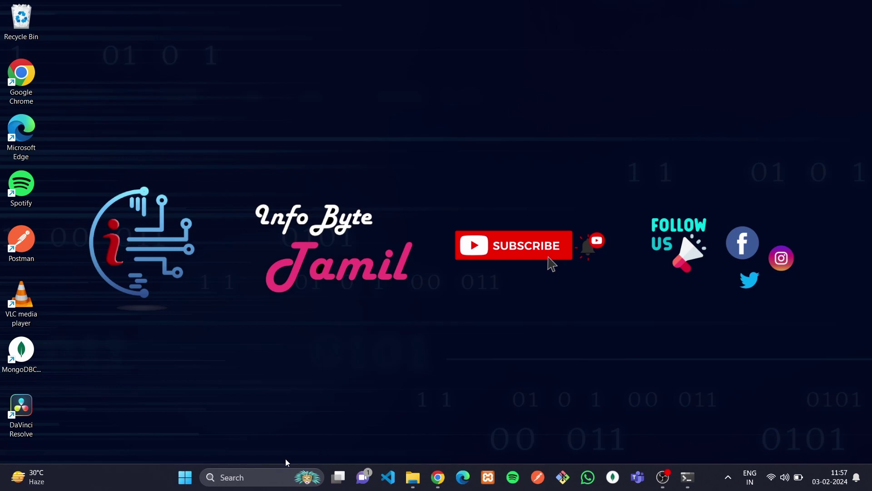
# Find the advanced system settings through a Windows search and open the environment variables from there.
pyautogui.click(270, 476)
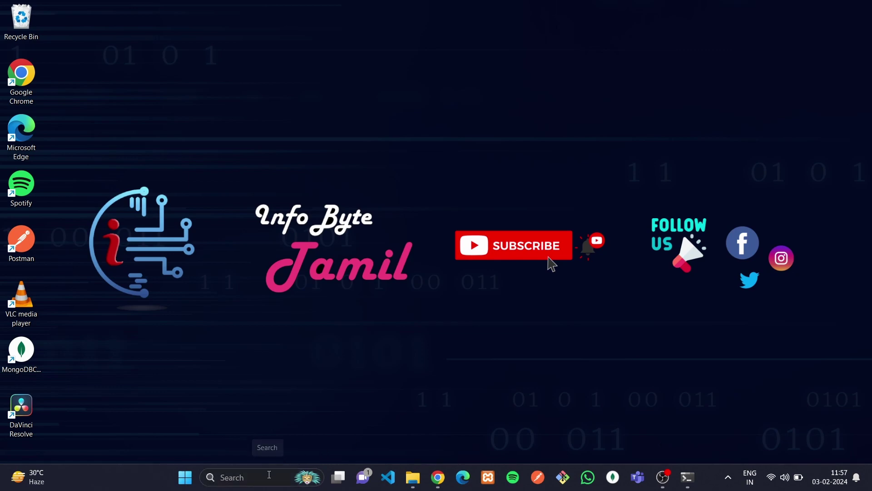
pyautogui.write('adva')
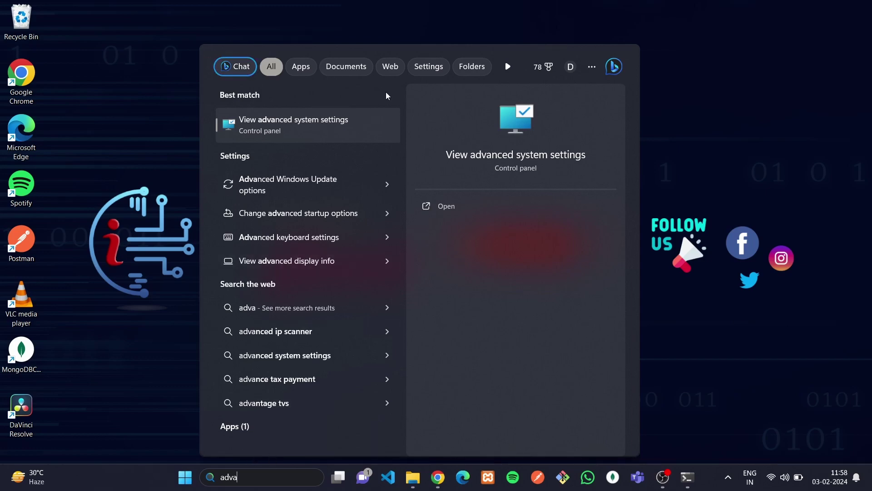
pyautogui.click(351, 119)
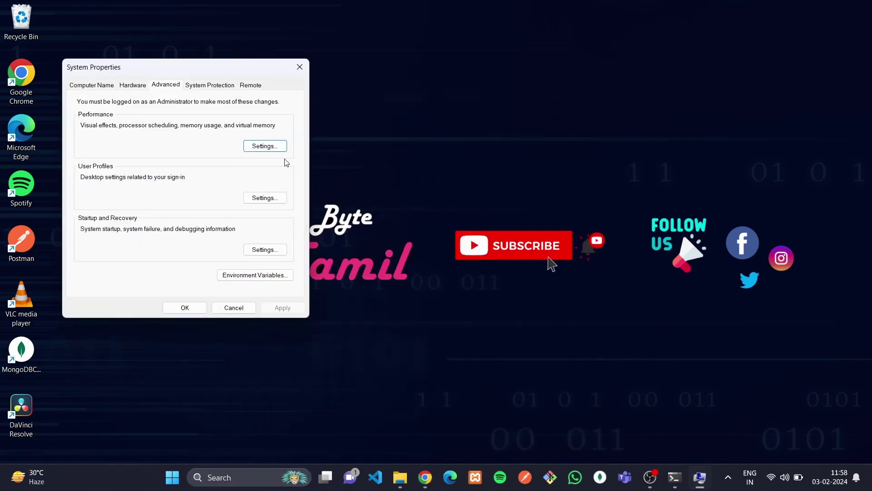
pyautogui.click(269, 279)
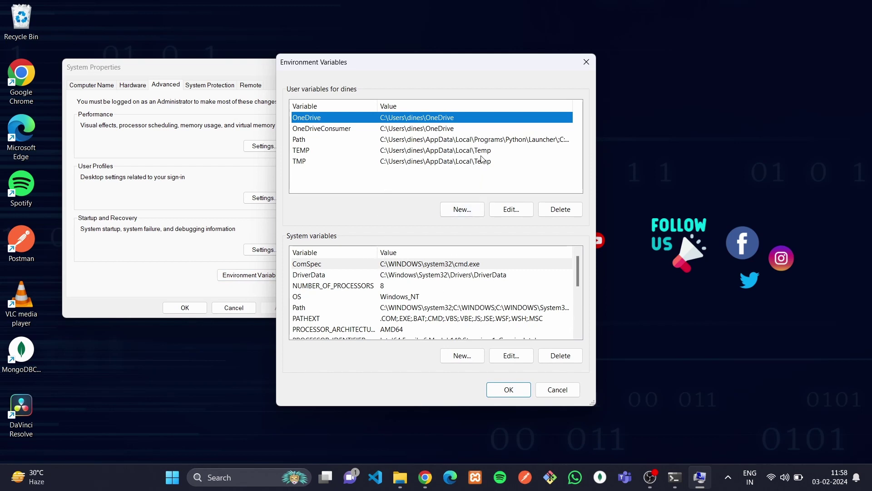
# Add the copied Python312 folder path as a new entry in the user Path variable and save the system settings.
pyautogui.click(397, 143)
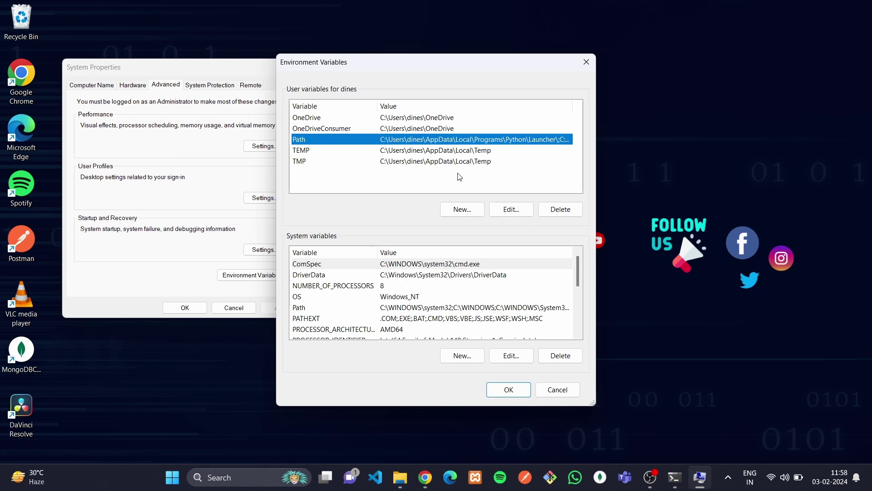
pyautogui.click(498, 212)
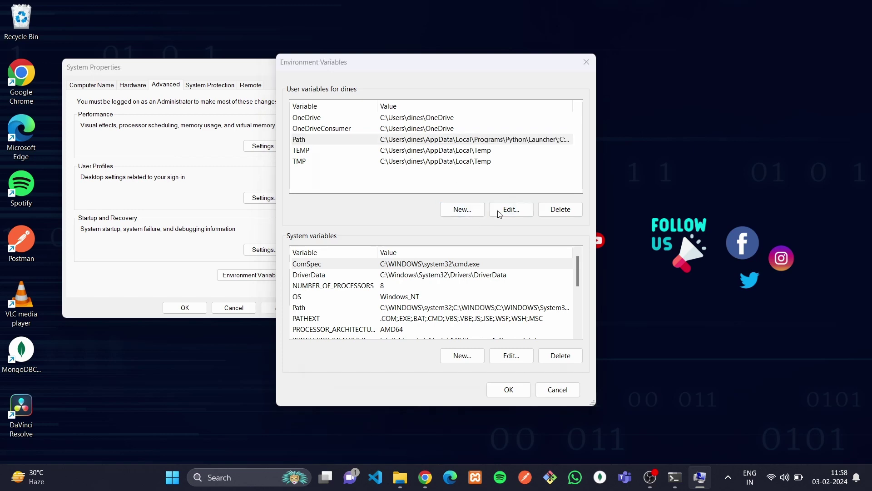
pyautogui.click(407, 201)
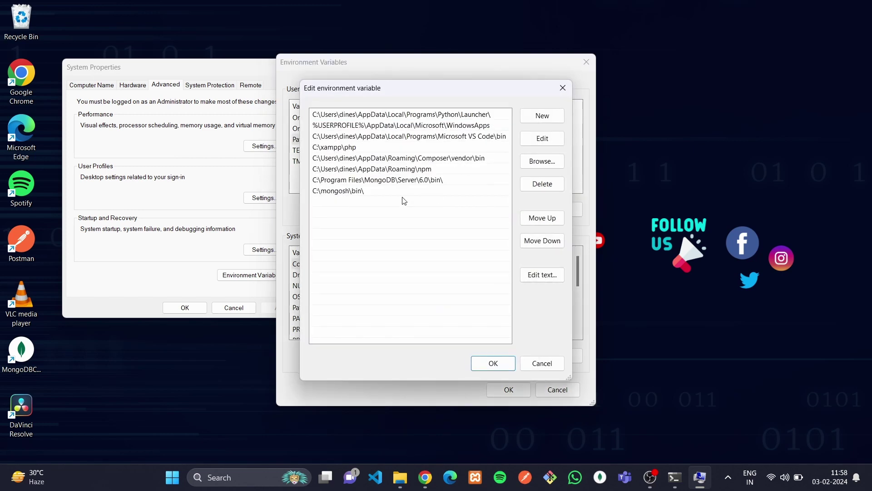
pyautogui.click(541, 117)
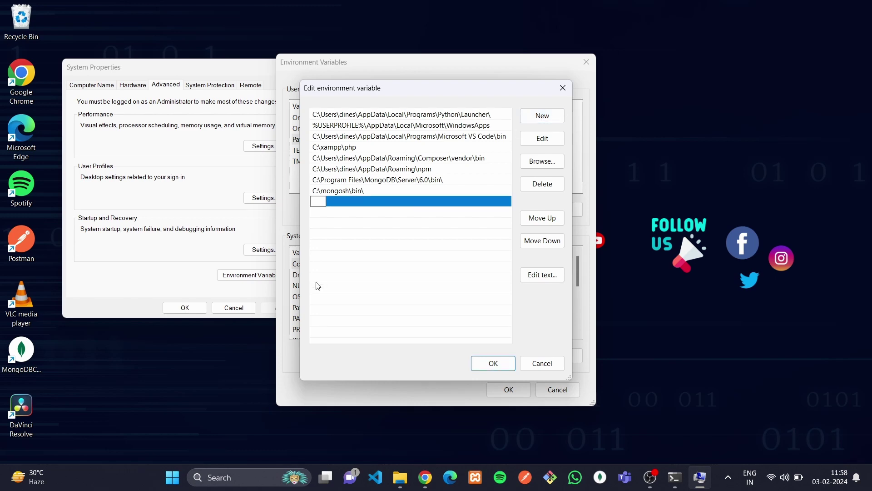
pyautogui.hotkey('ctrl', 'v')
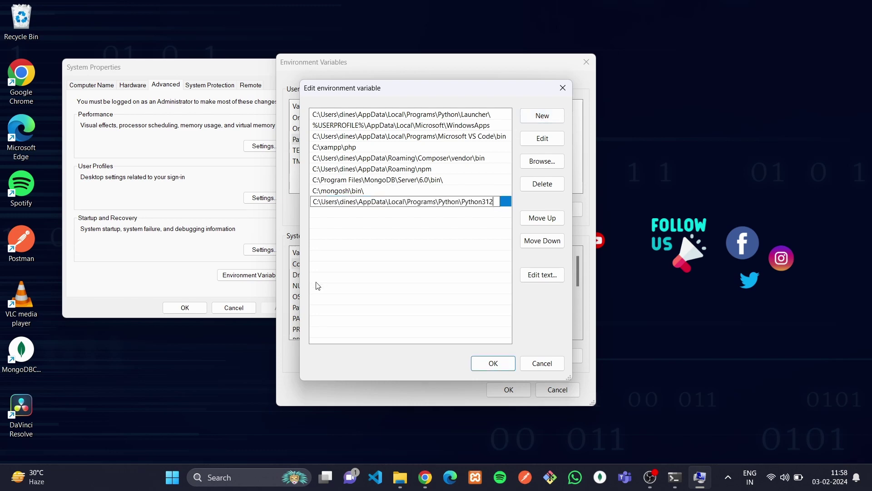
pyautogui.click(505, 363)
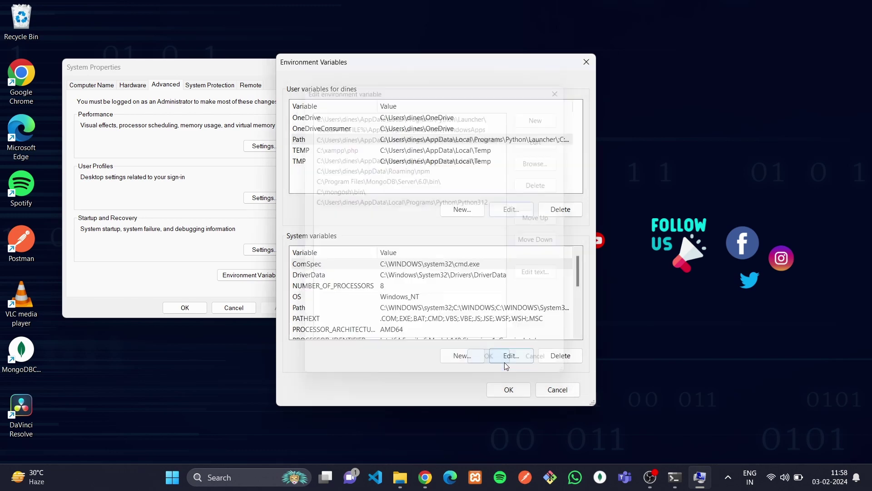
pyautogui.click(512, 391)
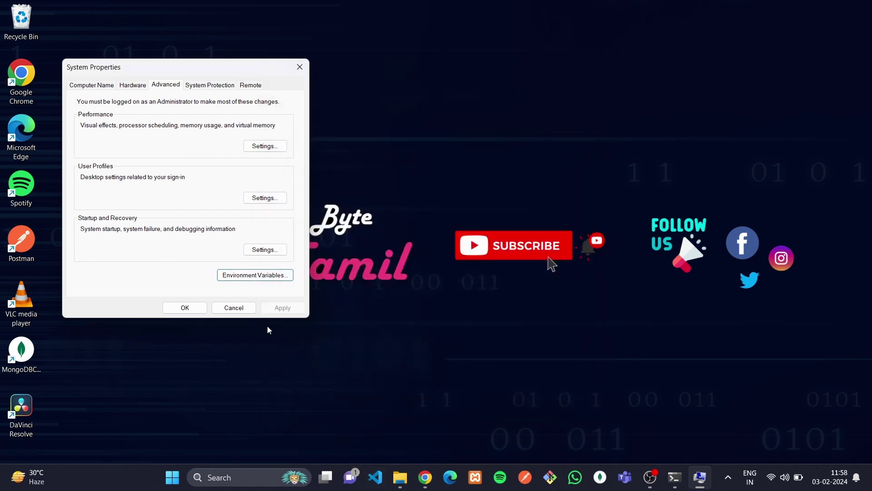
pyautogui.click(184, 307)
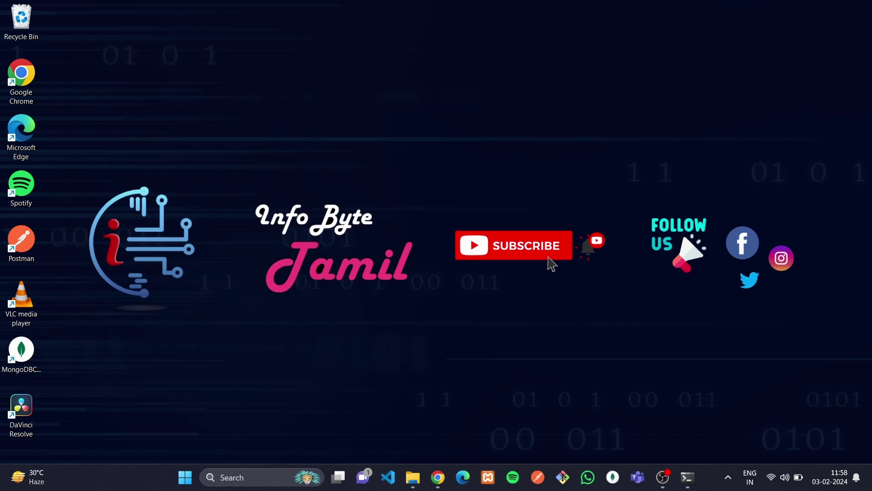
# Open Command Prompt and check the Python installation with python --version.
pyautogui.click(249, 476)
pyautogui.write('cmd')
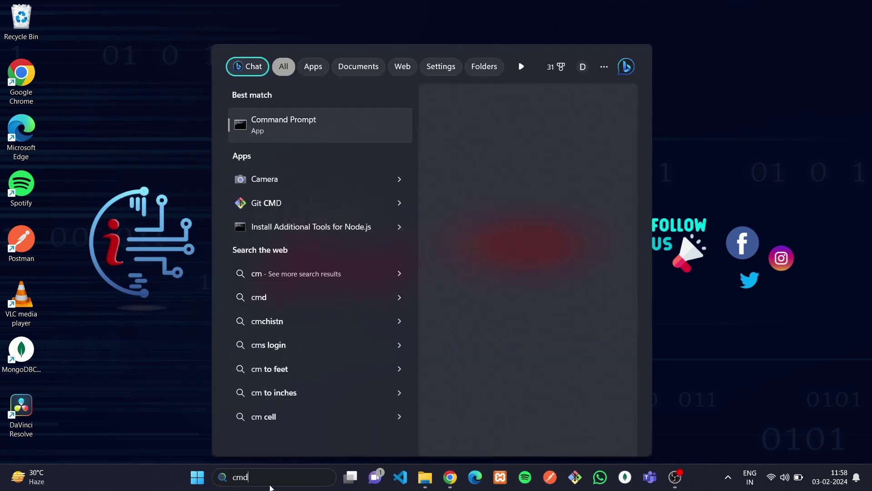
pyautogui.press('Return')
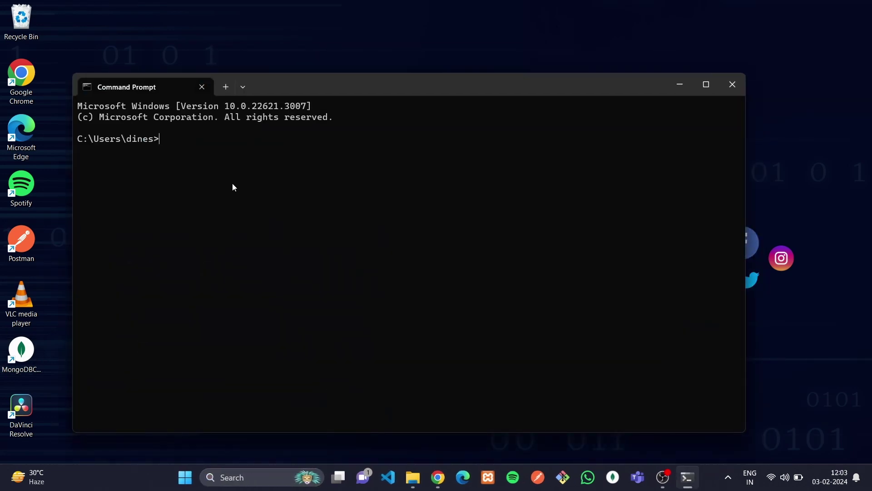
pyautogui.write('python --version')
pyautogui.press('Return')
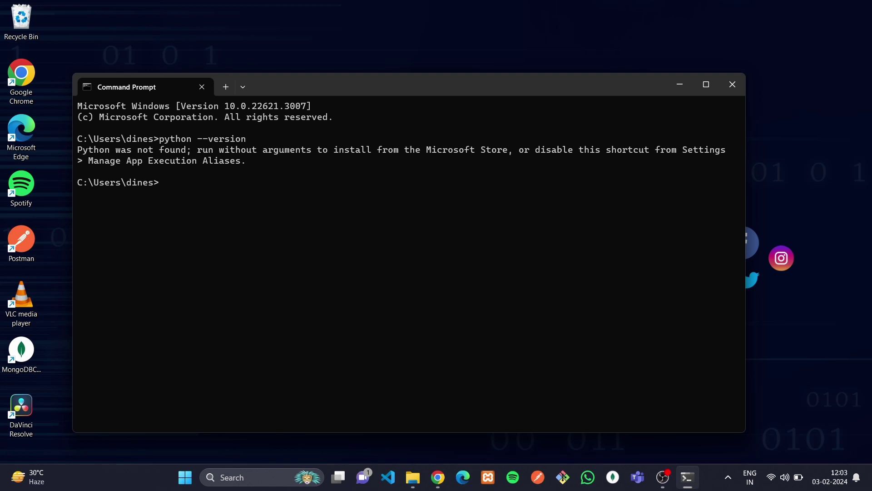
# Turn off the App Installer execution aliases for python.exe and python3.exe in the app execution aliases settings.
pyautogui.click(253, 476)
pyautogui.write('ap')
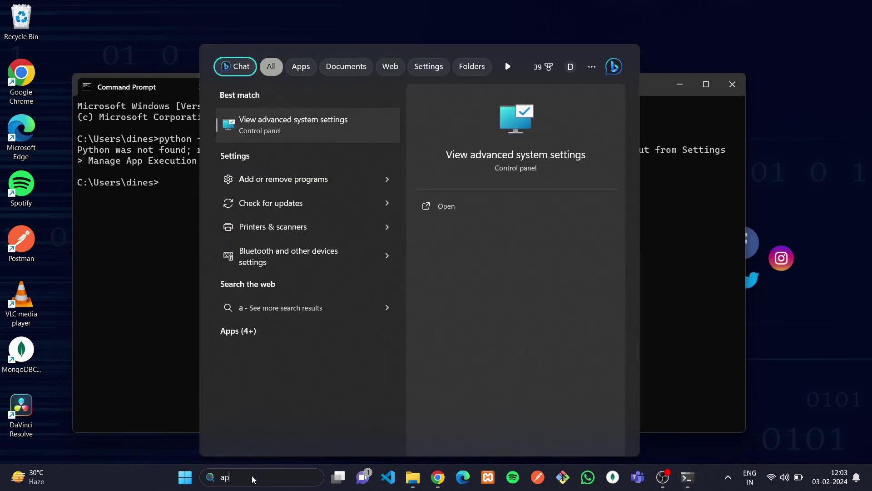
pyautogui.write('p e')
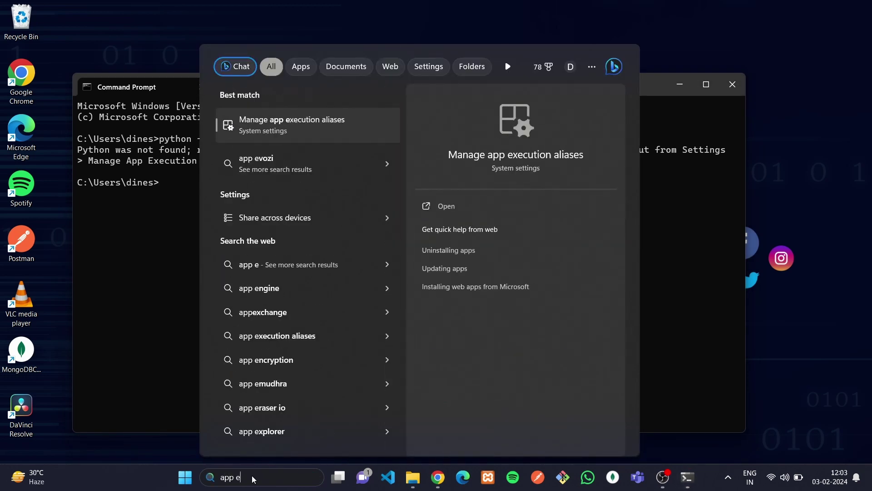
pyautogui.click(346, 126)
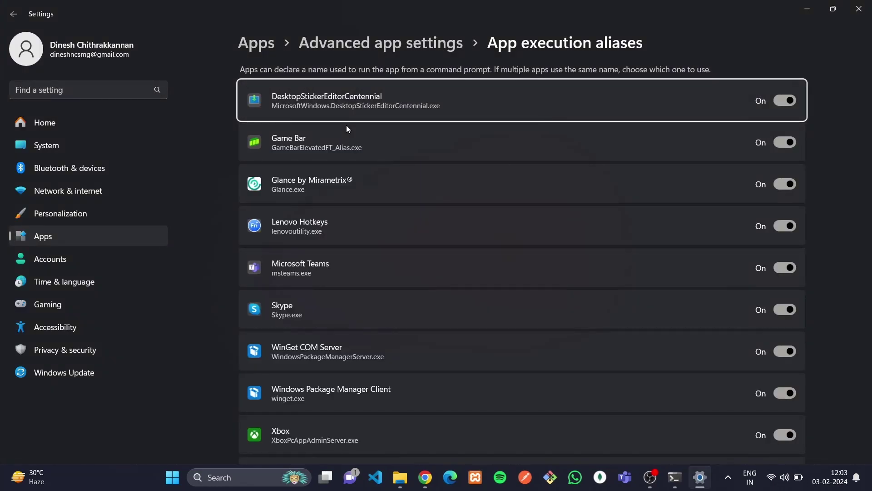
pyautogui.scroll(-10, 452, 418)
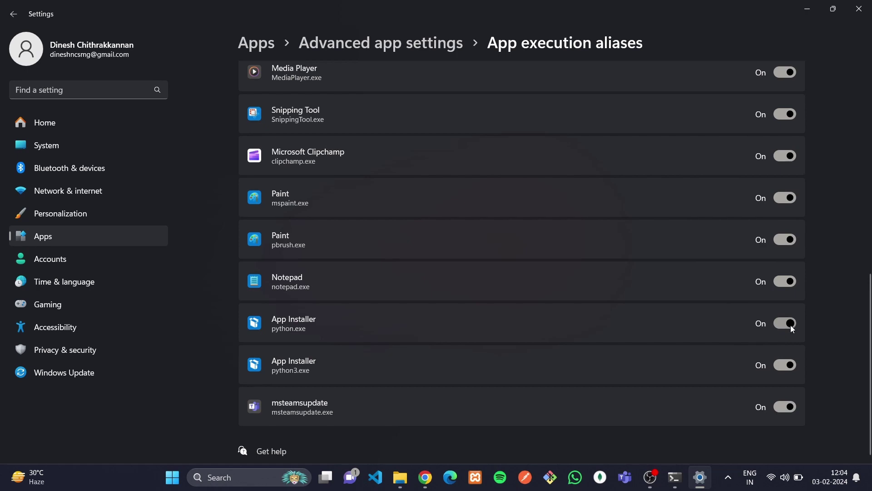
pyautogui.click(791, 362)
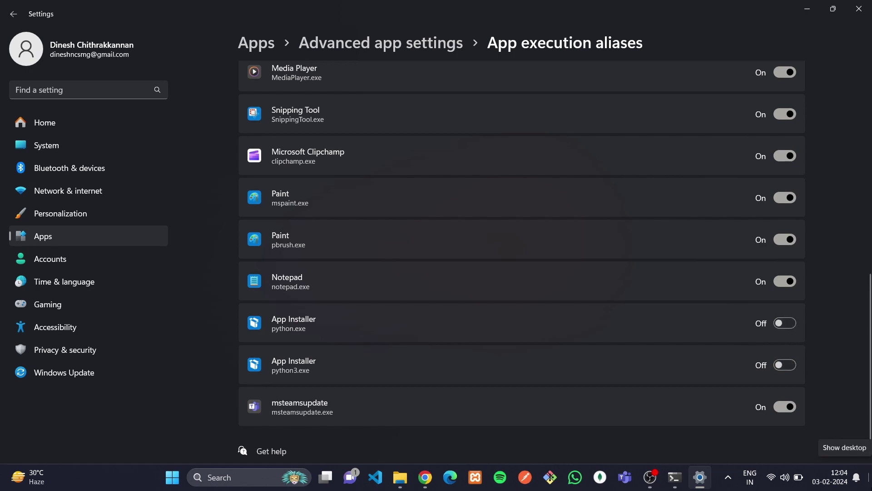
# Return to the open Command Prompt window and run python --version again.
pyautogui.click(871, 480)
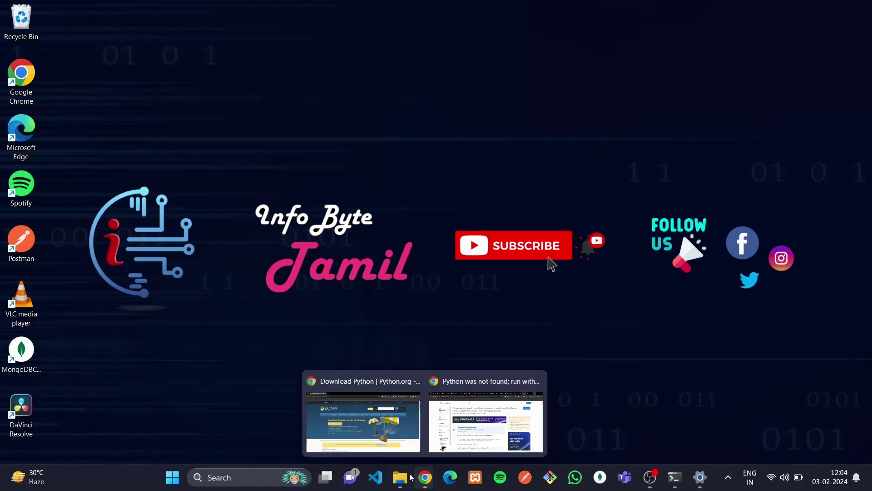
pyautogui.click(676, 483)
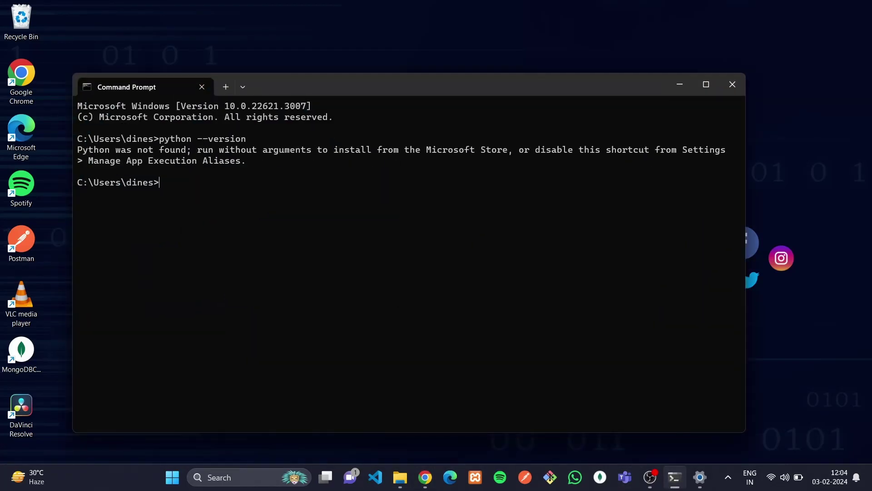
pyautogui.write('python --version')
pyautogui.press('Return')
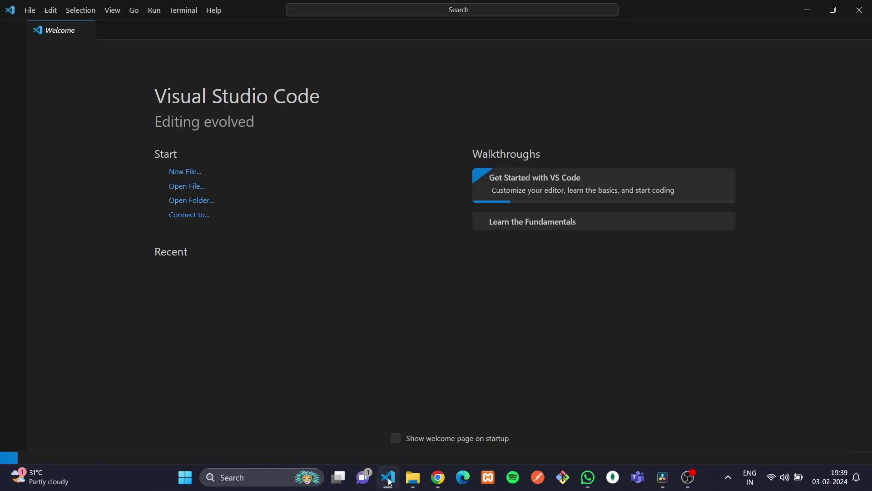
# Open the folder D:\pyhton-tutorial in Visual Studio Code and trust its authors.
pyautogui.click(193, 206)
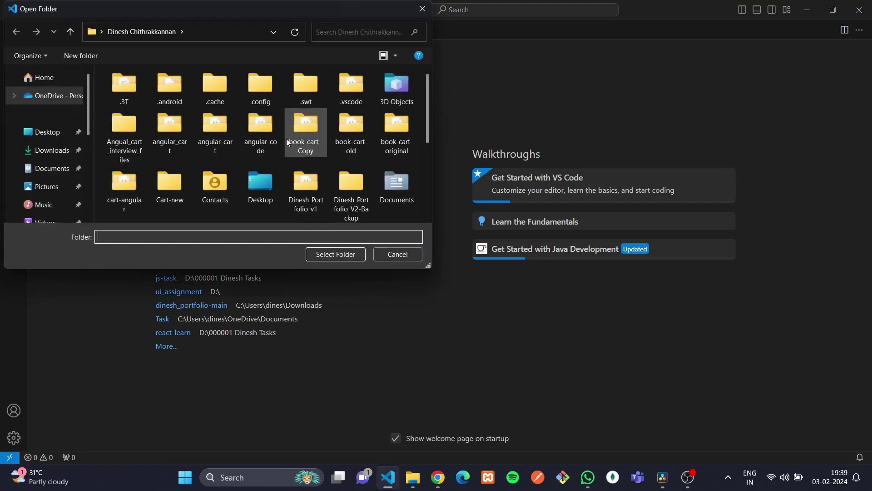
pyautogui.write('D:\\pyhton-tutorial')
pyautogui.press('Return')
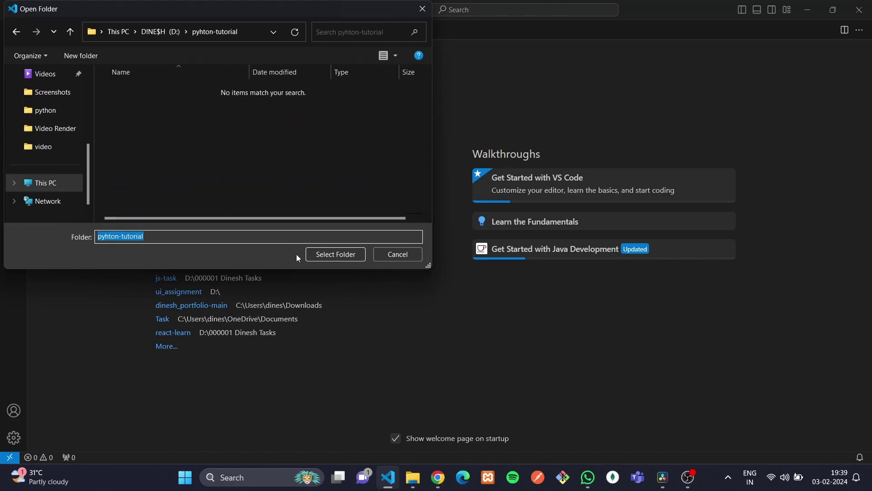
pyautogui.click(325, 255)
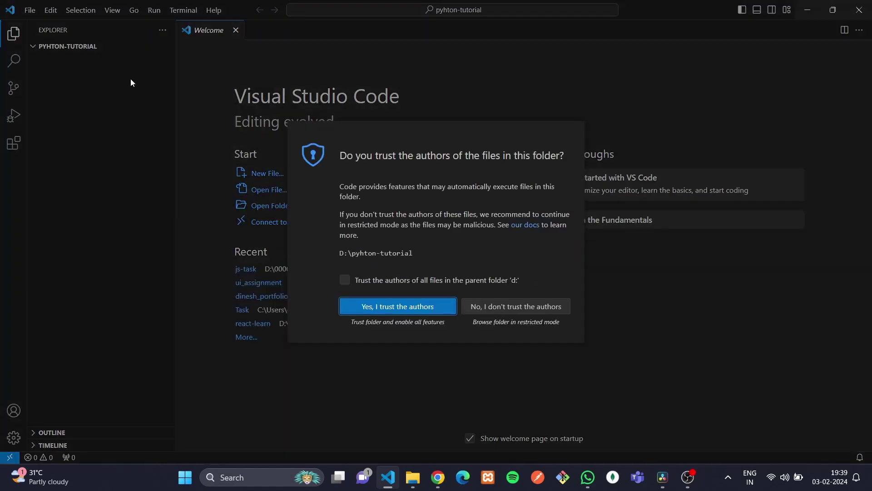
pyautogui.click(382, 307)
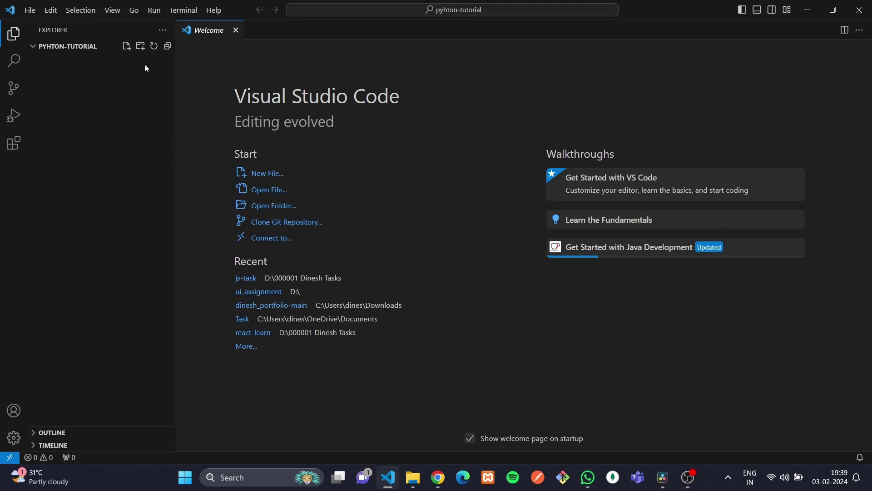
# Create a new file named test.py in the pyhton-tutorial folder.
pyautogui.click(127, 46)
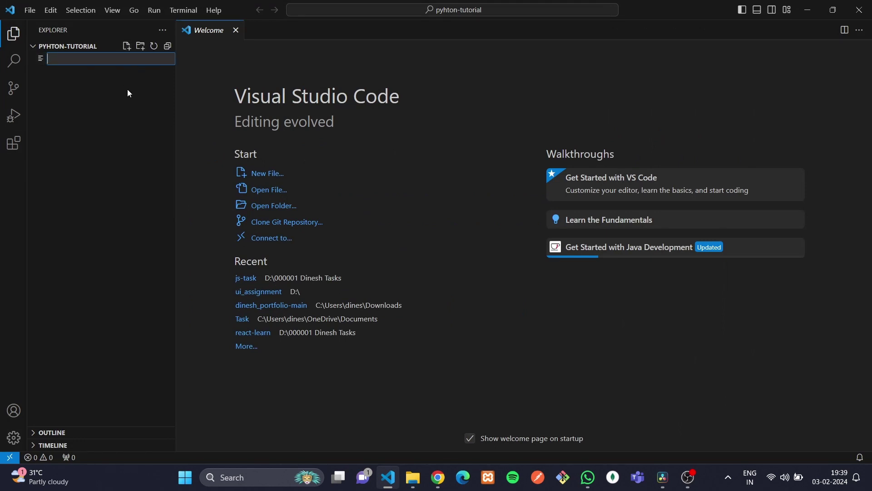
pyautogui.write('test.')
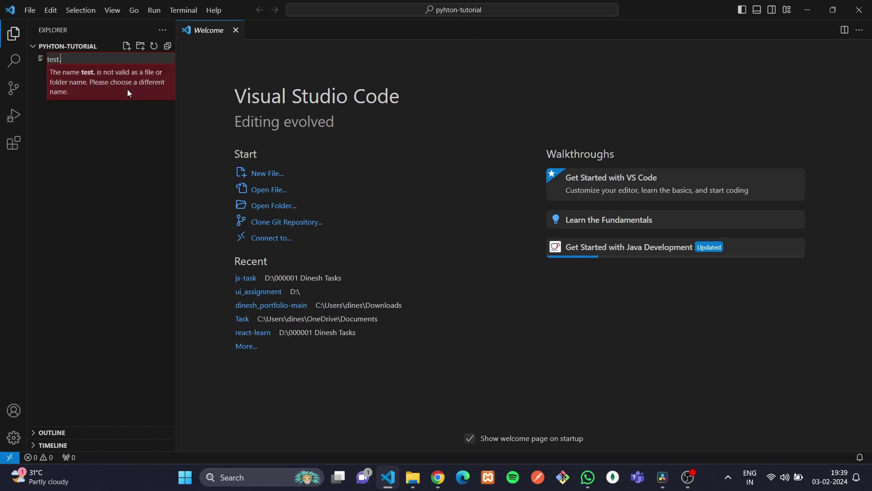
pyautogui.write('py')
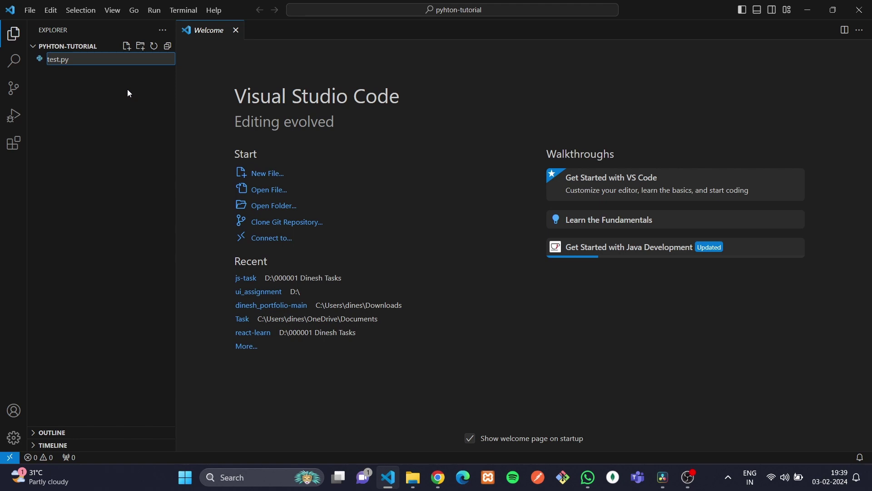
pyautogui.press('Return')
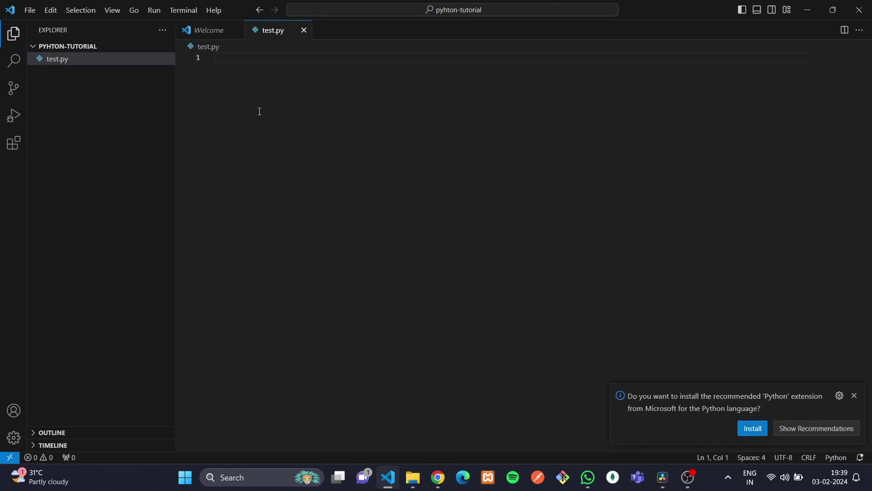
# Write print("Hello World") in test.py, save the file and dismiss the Python extension recommendation.
pyautogui.write('print()')
pyautogui.press('Left')
pyautogui.write('"Hello')
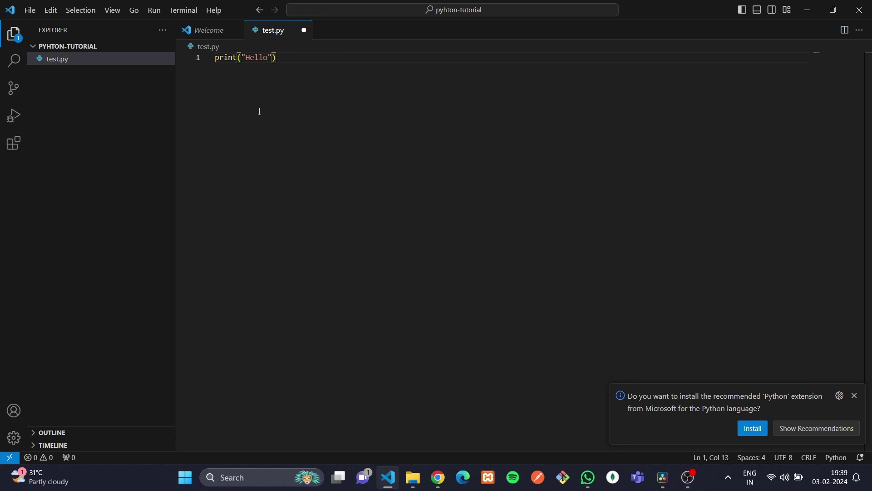
pyautogui.write(' World')
pyautogui.hotkey('ctrl', 's')
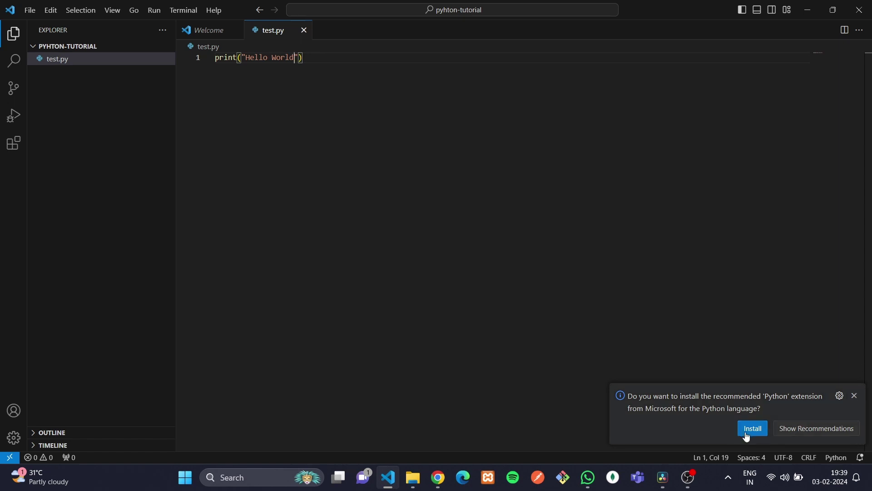
pyautogui.click(858, 396)
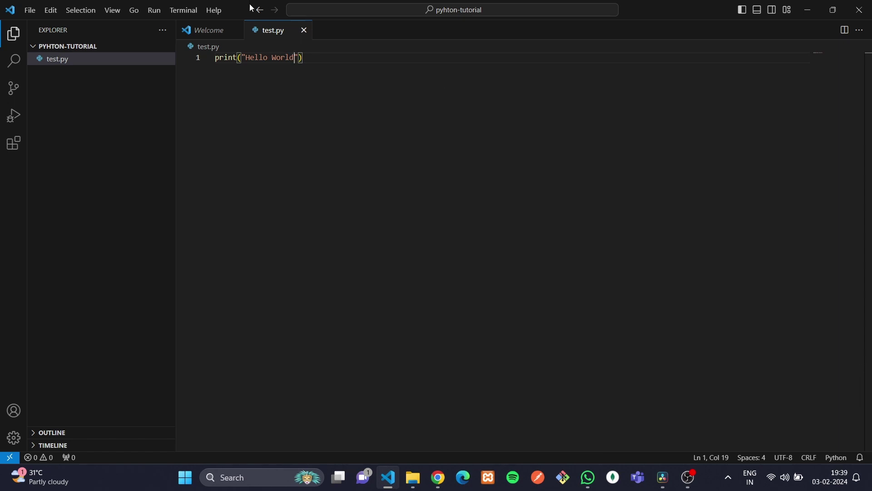
# Start a new terminal in the project folder and run python test.py.
pyautogui.click(183, 10)
pyautogui.click(205, 26)
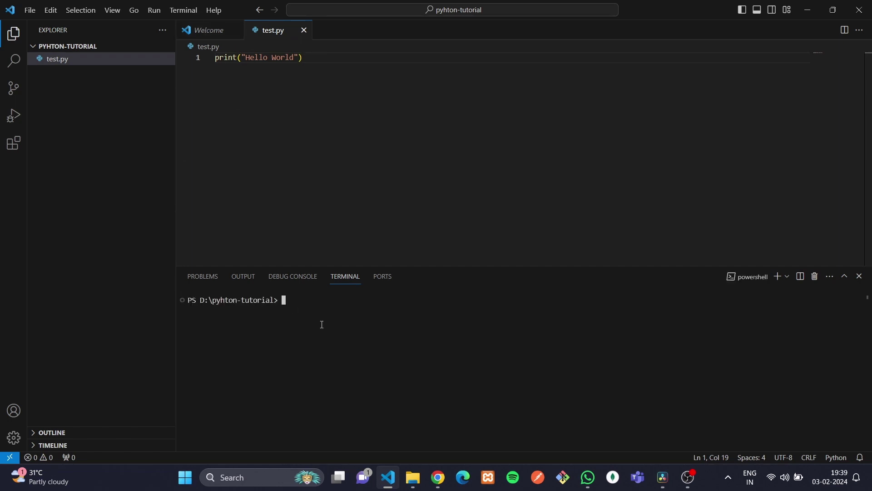
pyautogui.write('python')
pyautogui.write('testt')
pyautogui.press('BackSpace')
pyautogui.write('.py')
pyautogui.press('Return')
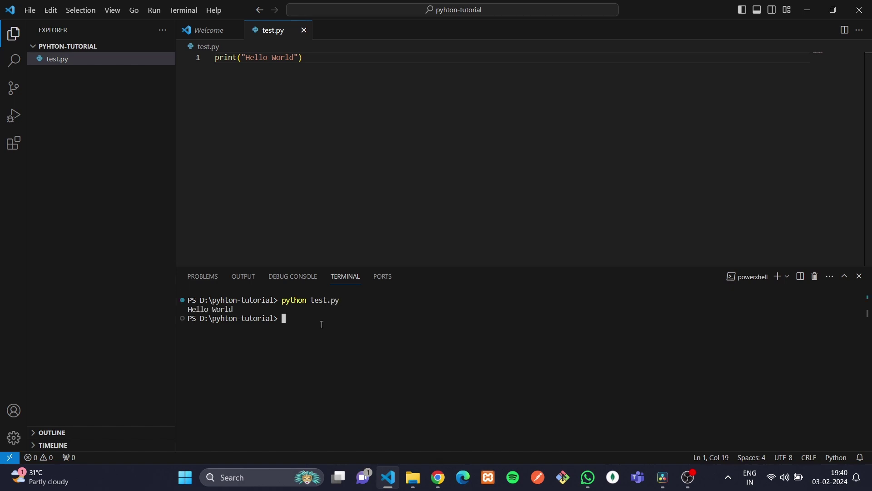